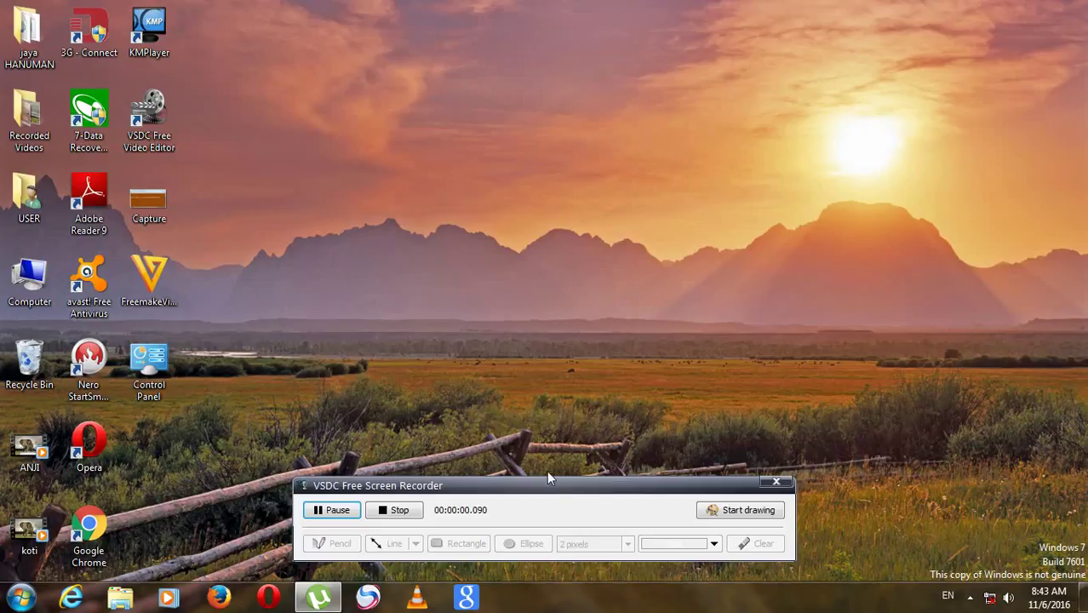
Move the recorder panel aside and launch Microsoft Office Word 2007 from the Start menu
drag(551, 490, 712, 606)
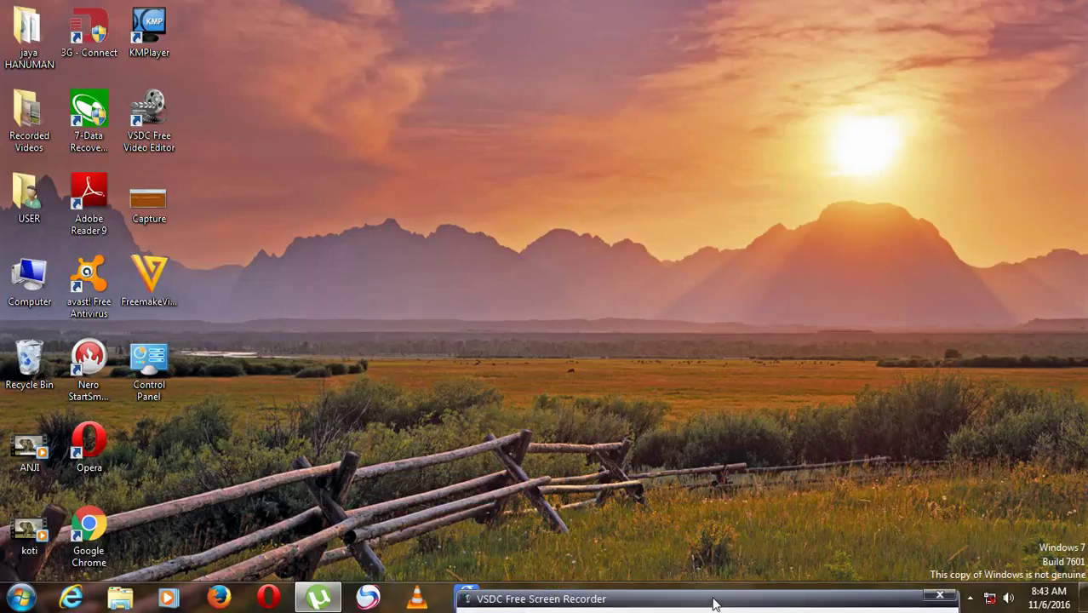
click(29, 603)
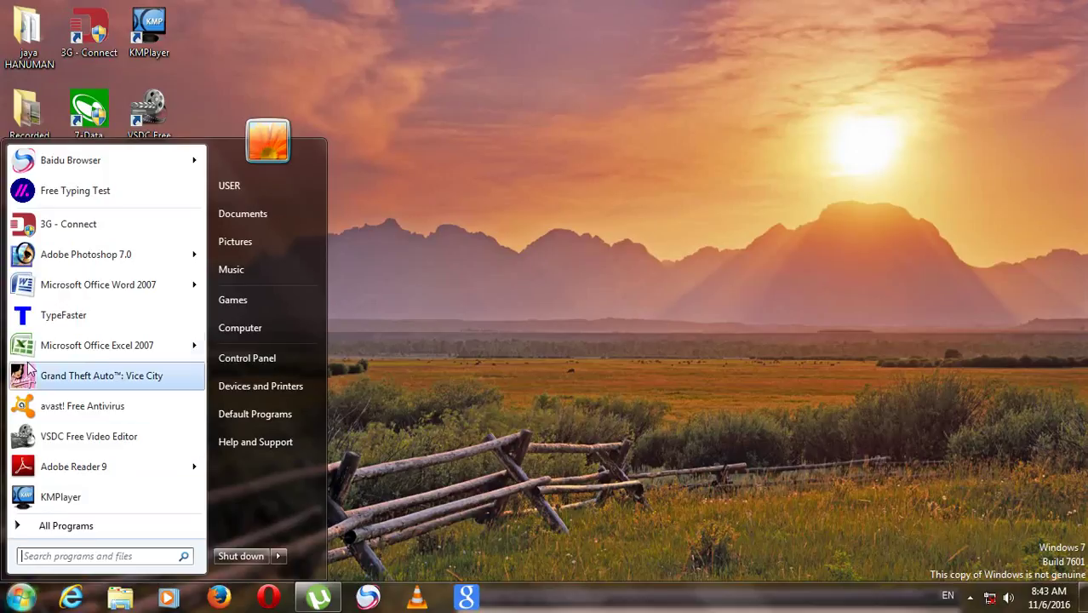
mouse_move(40, 257)
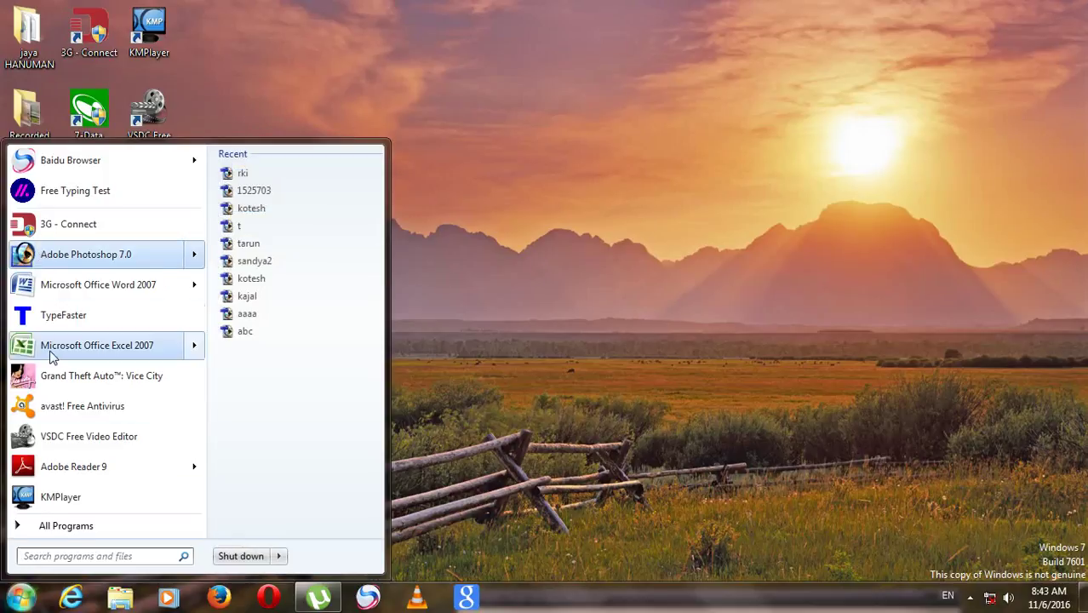
mouse_move(51, 353)
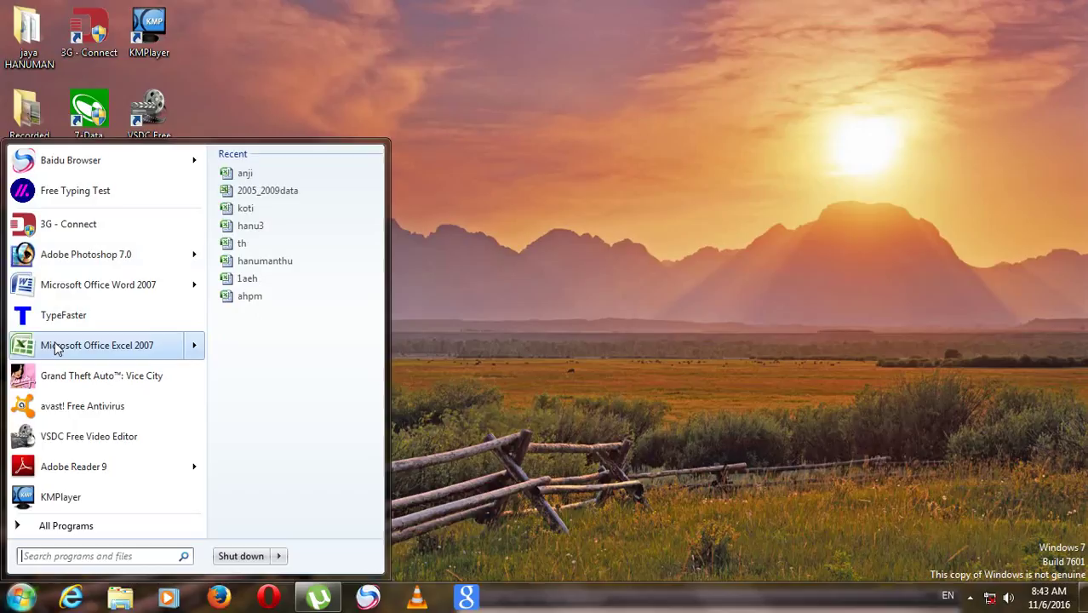
click(47, 284)
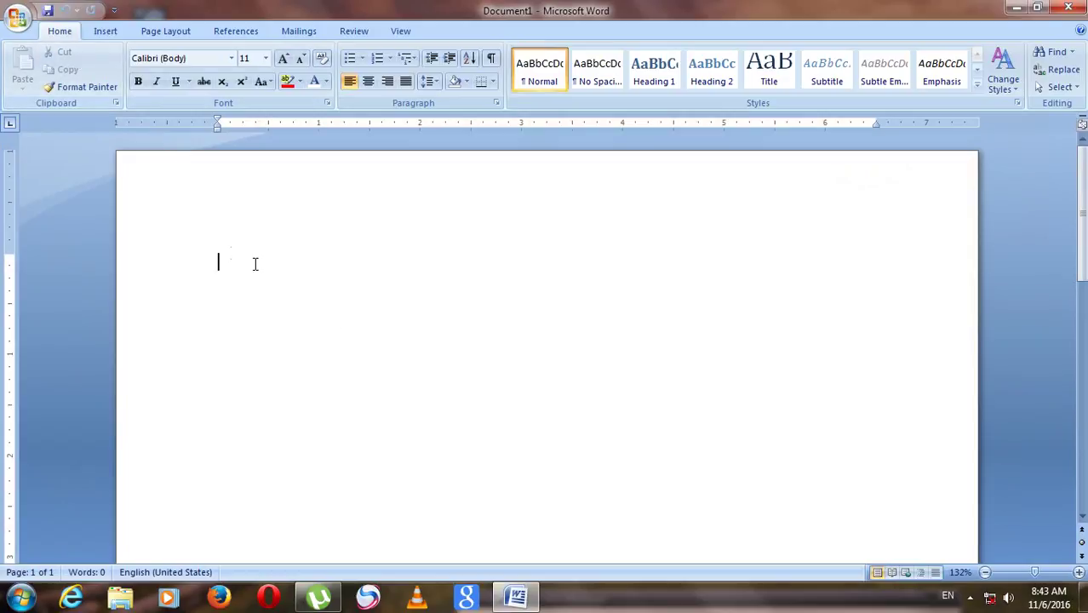
Generate three paragraphs of sample text in Document1 with =rand()
text(=rand)
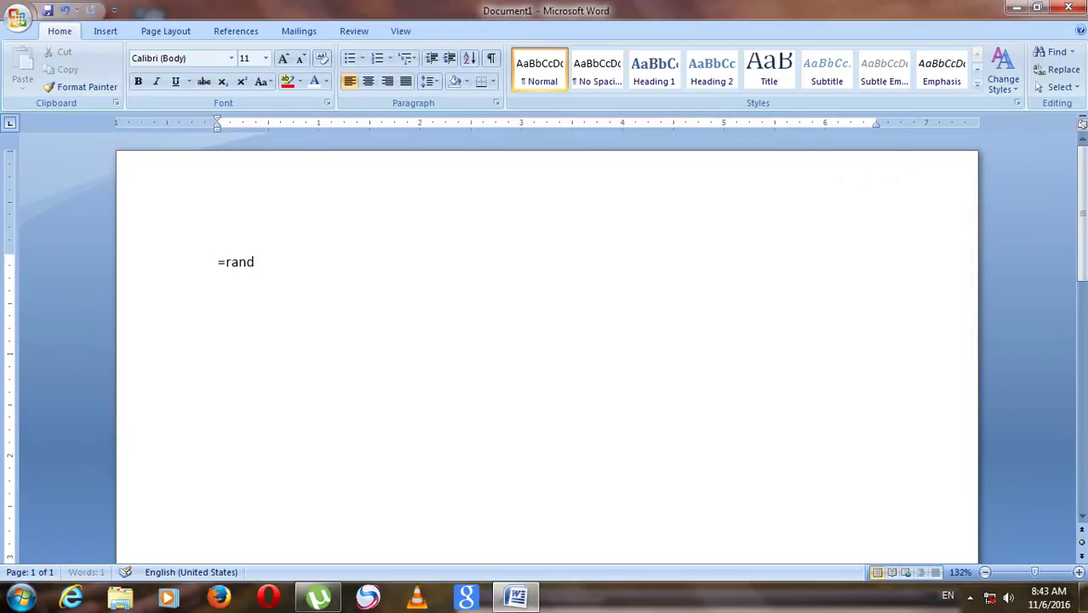
text(())
key(Return)
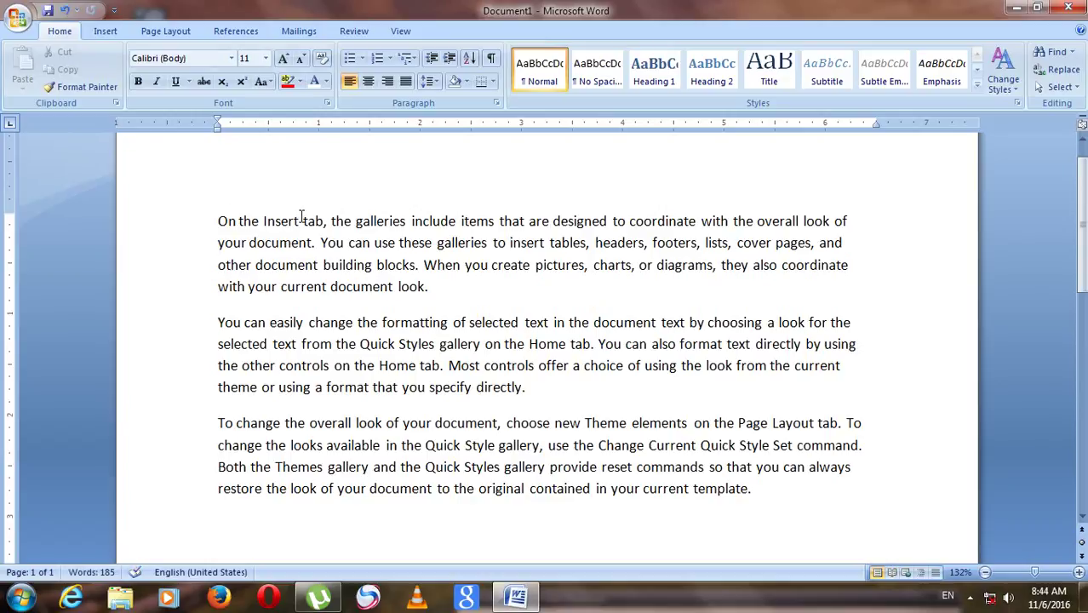
click(232, 60)
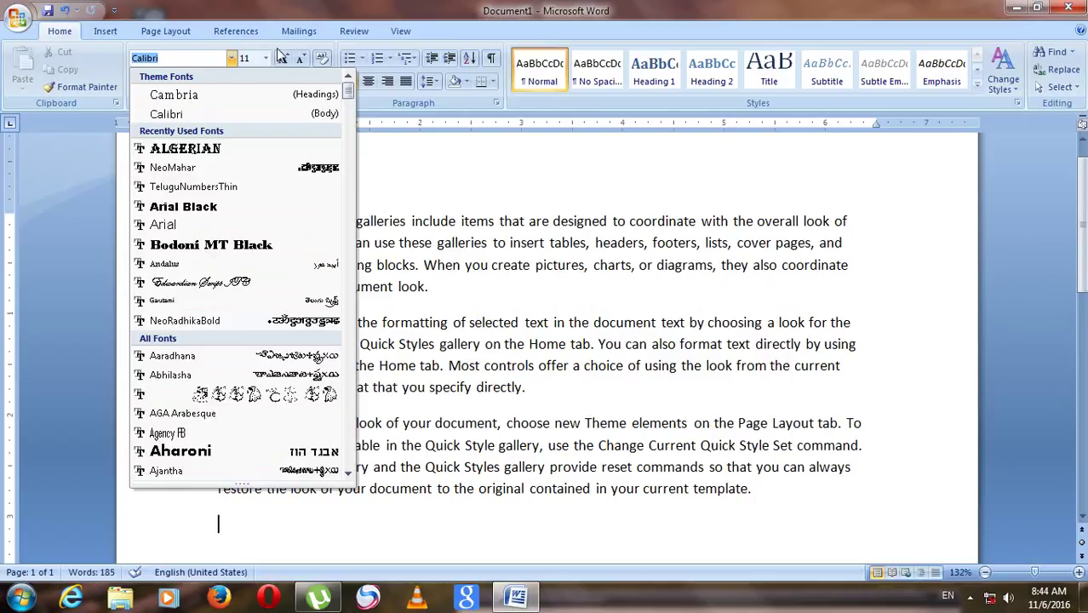
click(409, 183)
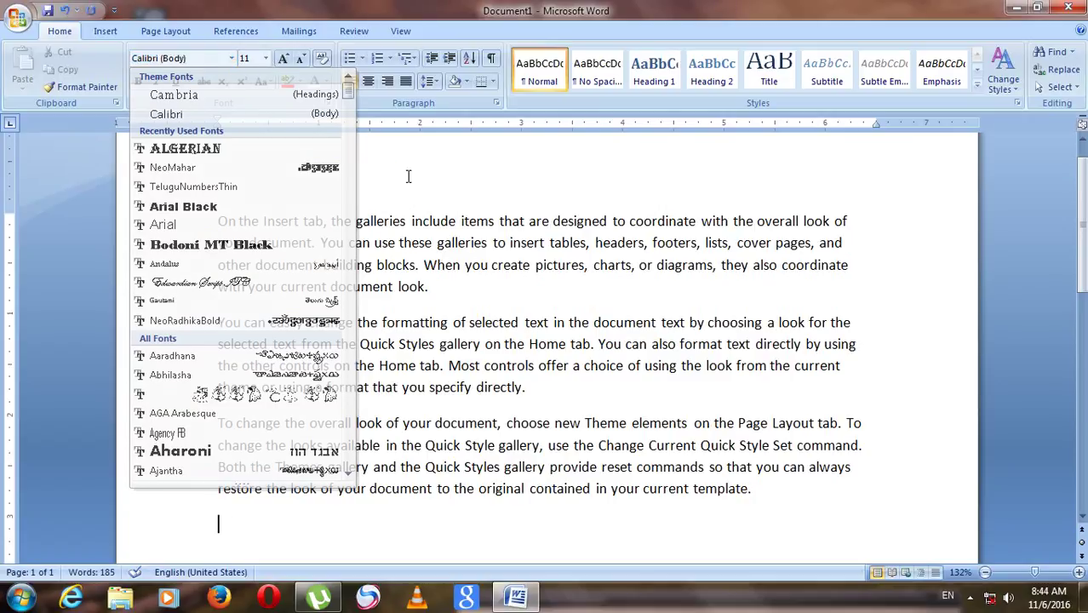
click(266, 59)
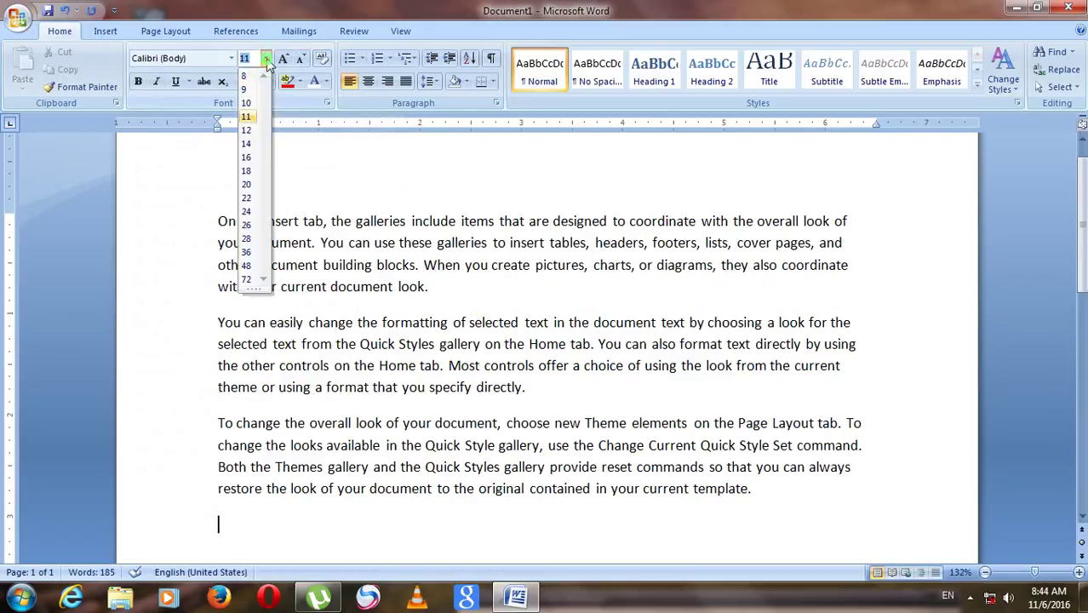
click(307, 182)
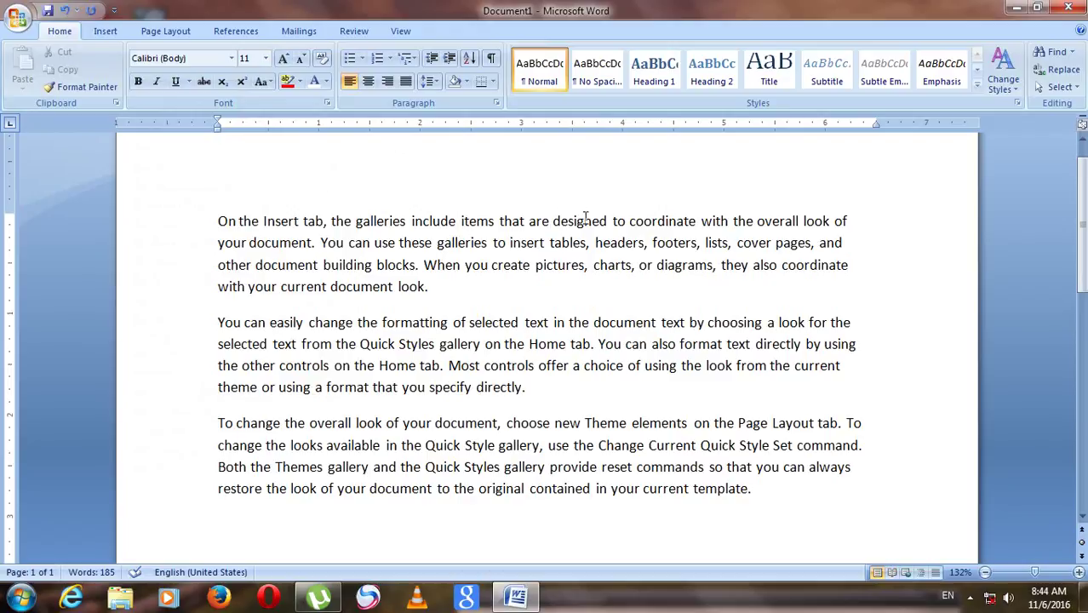
drag(527, 222, 218, 222)
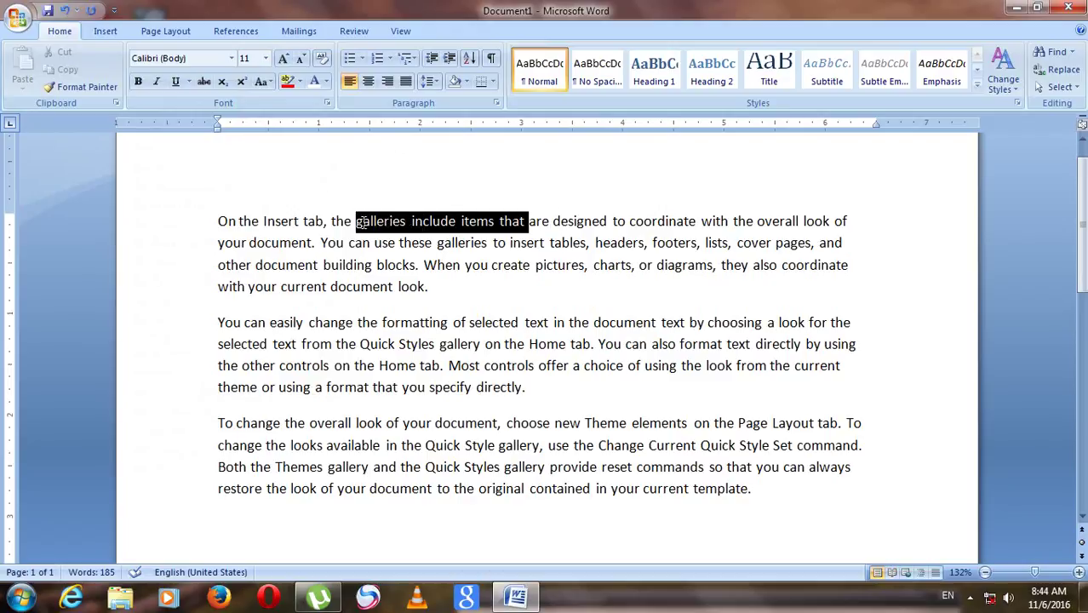
click(266, 57)
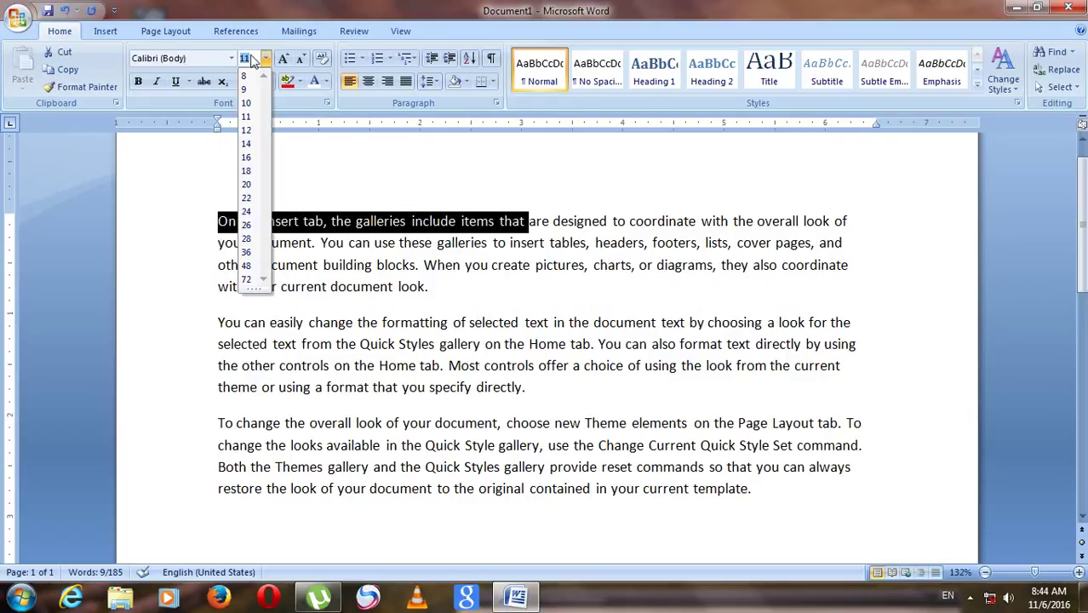
click(320, 155)
click(352, 181)
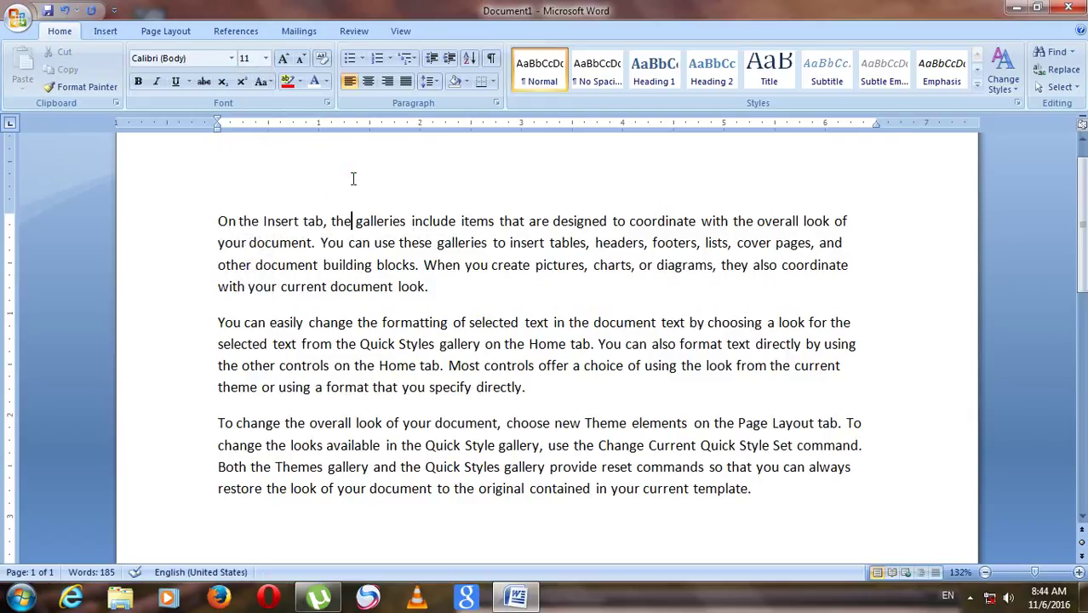
click(299, 83)
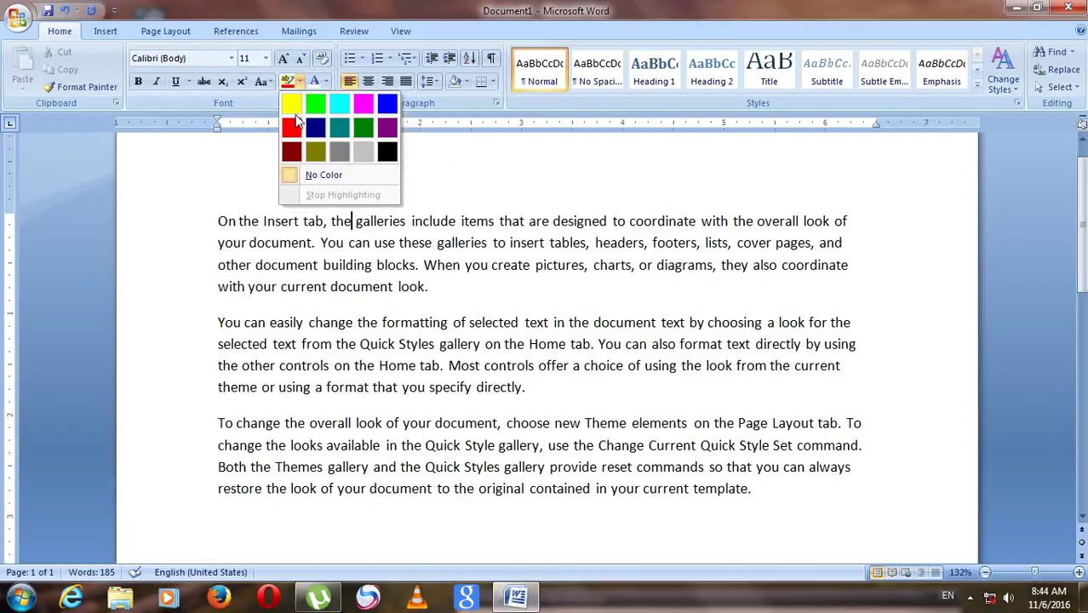
click(477, 175)
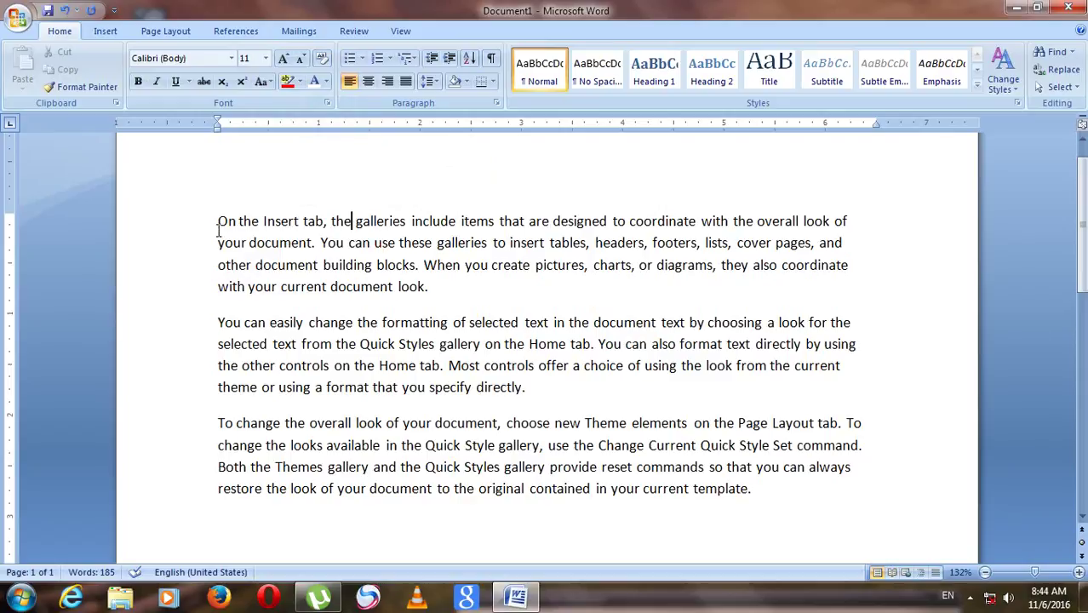
Highlight the first line of the first paragraph in pink
drag(216, 222, 850, 218)
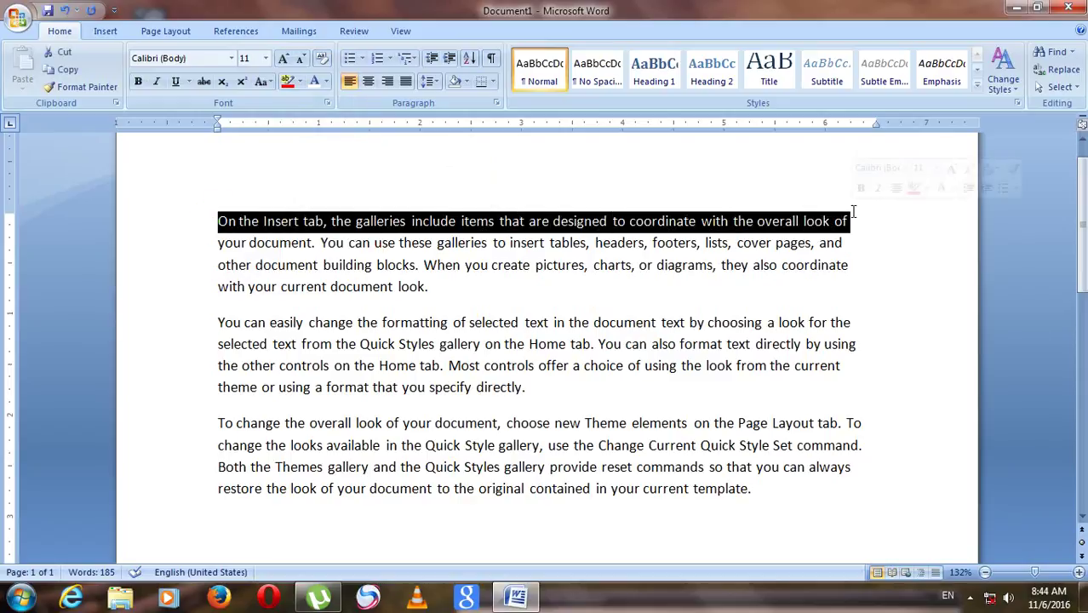
click(302, 81)
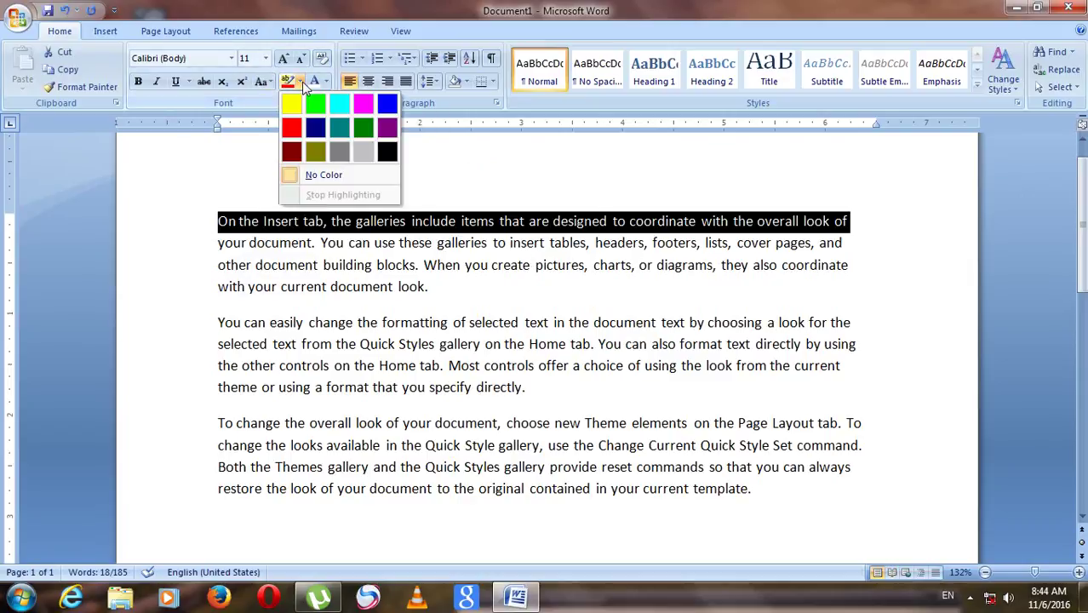
click(363, 104)
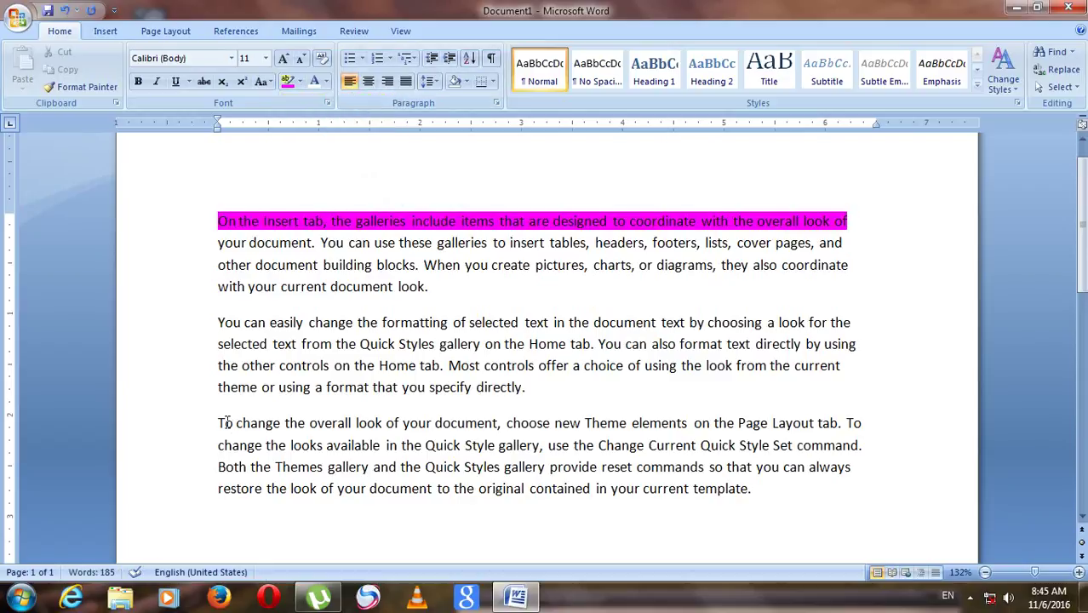
Highlight the second paragraph's opening through "in the document" in yellow
drag(215, 322, 528, 322)
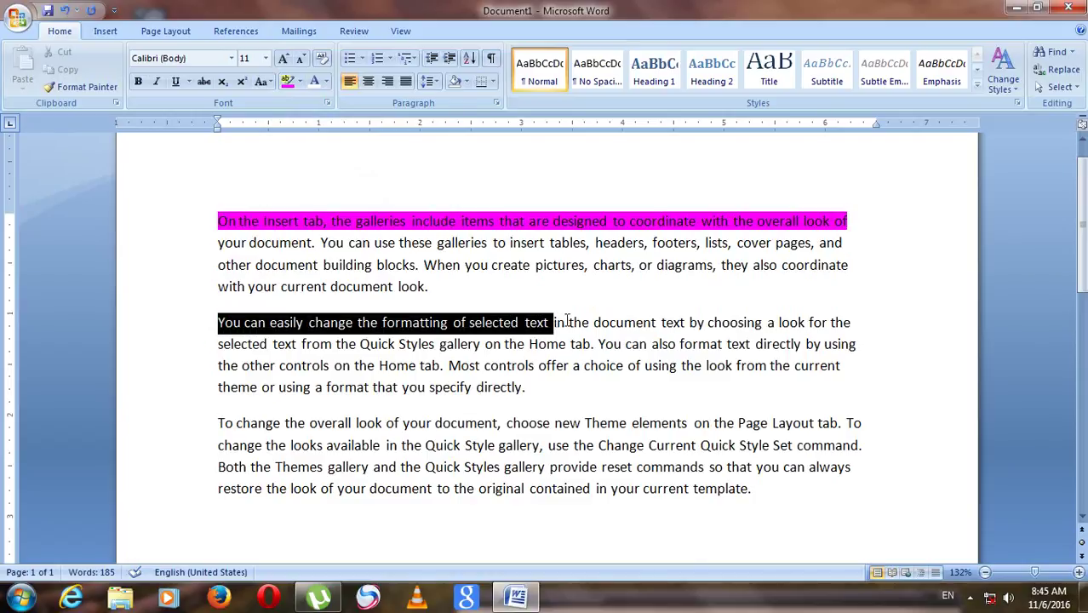
key(Left)
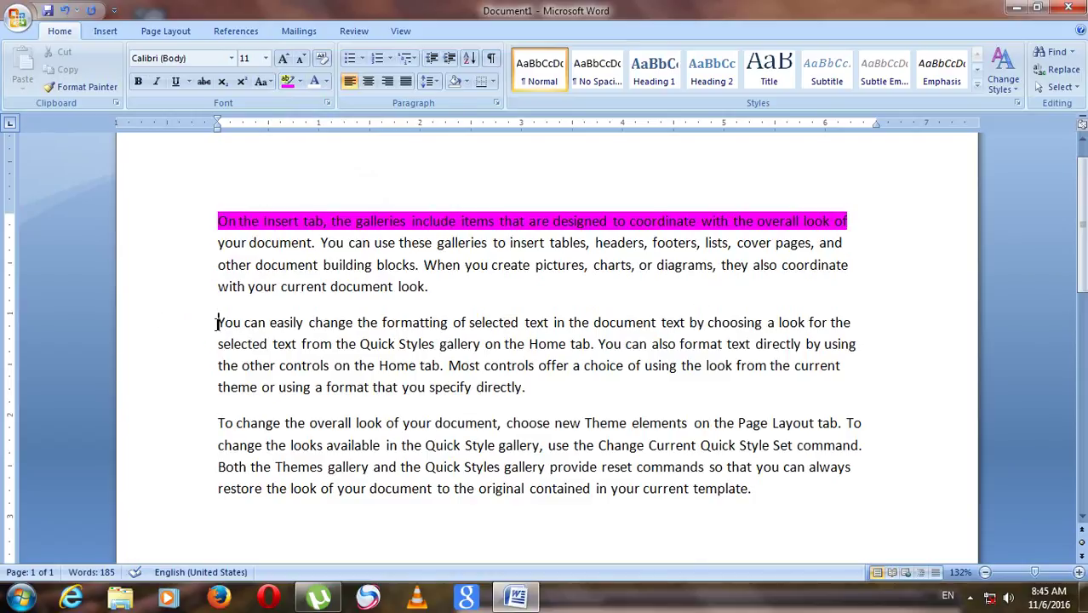
drag(215, 322, 630, 334)
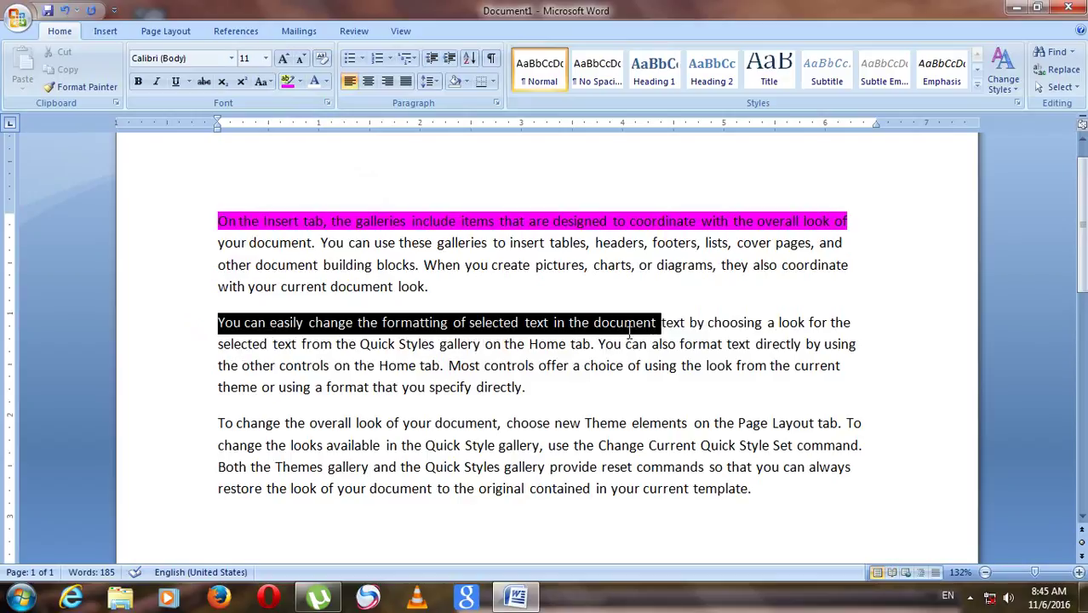
click(300, 82)
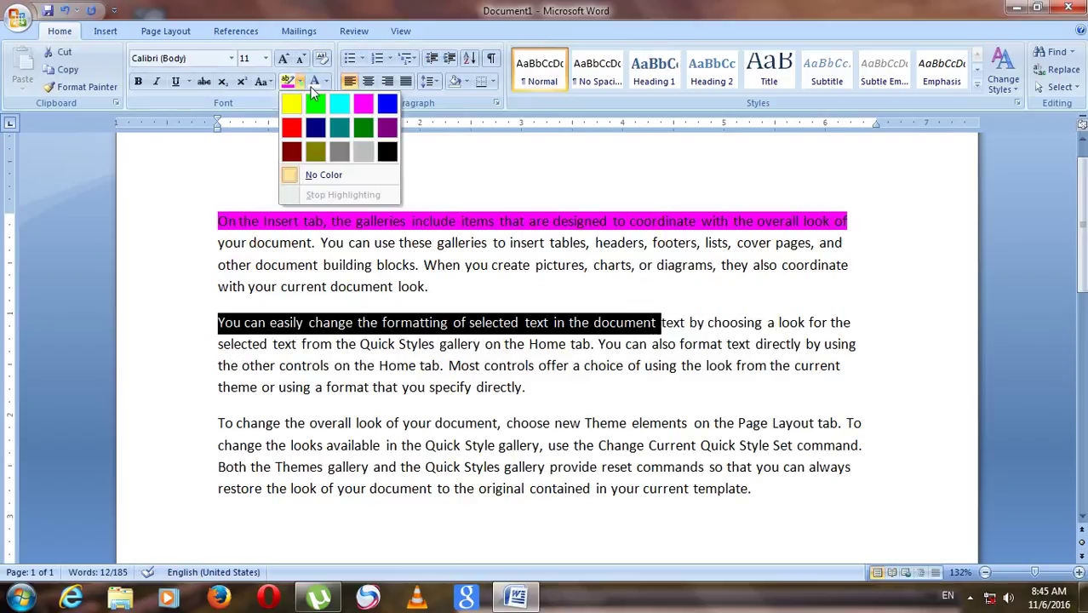
click(291, 106)
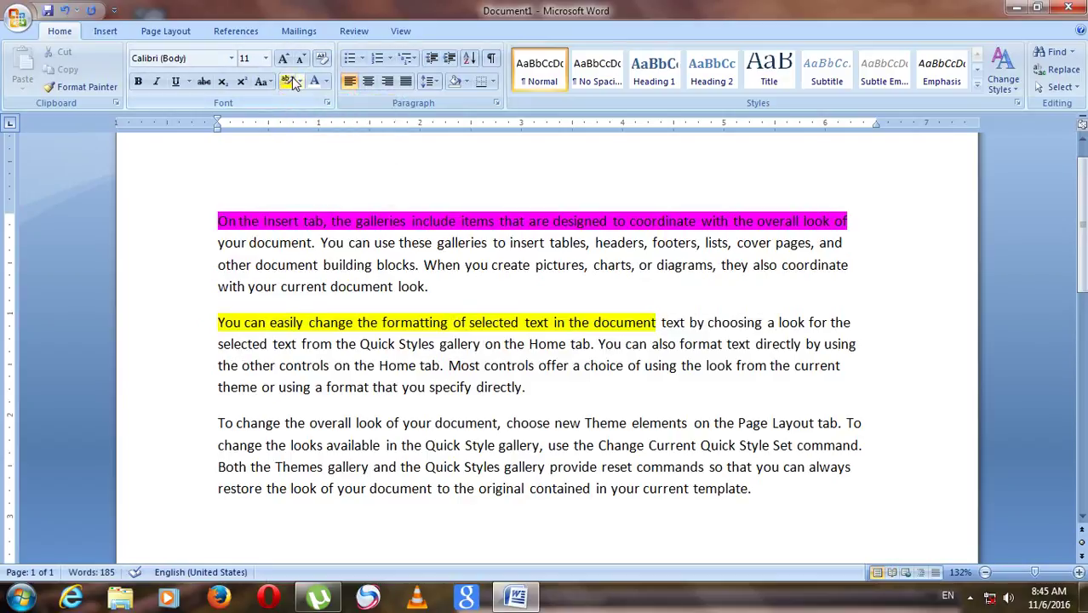
drag(218, 423, 468, 423)
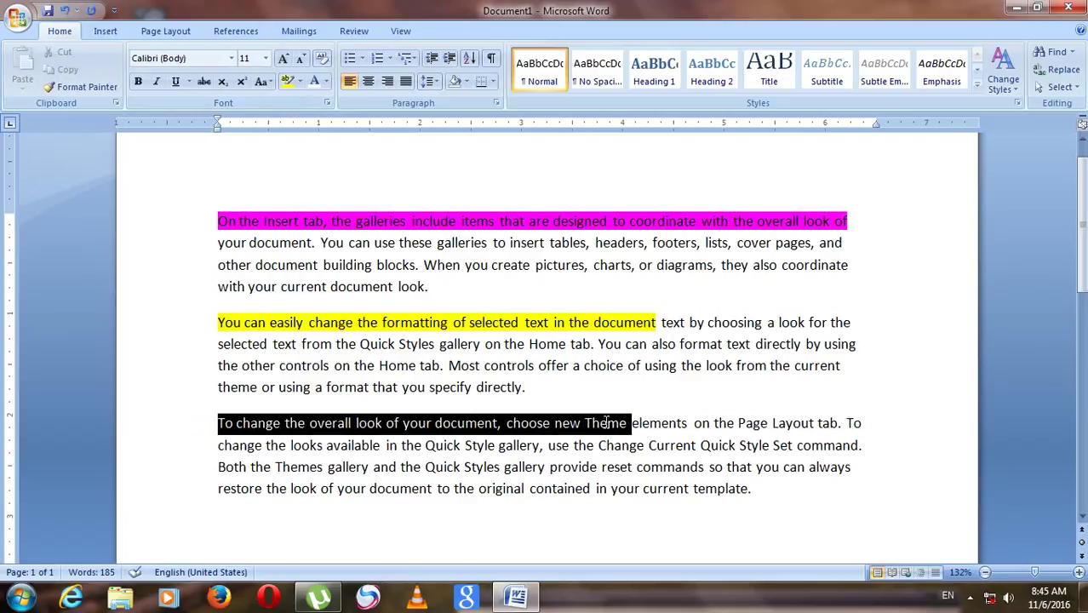
Highlight the third paragraph's opening through "choose new Theme elements on" in green
drag(468, 423, 712, 424)
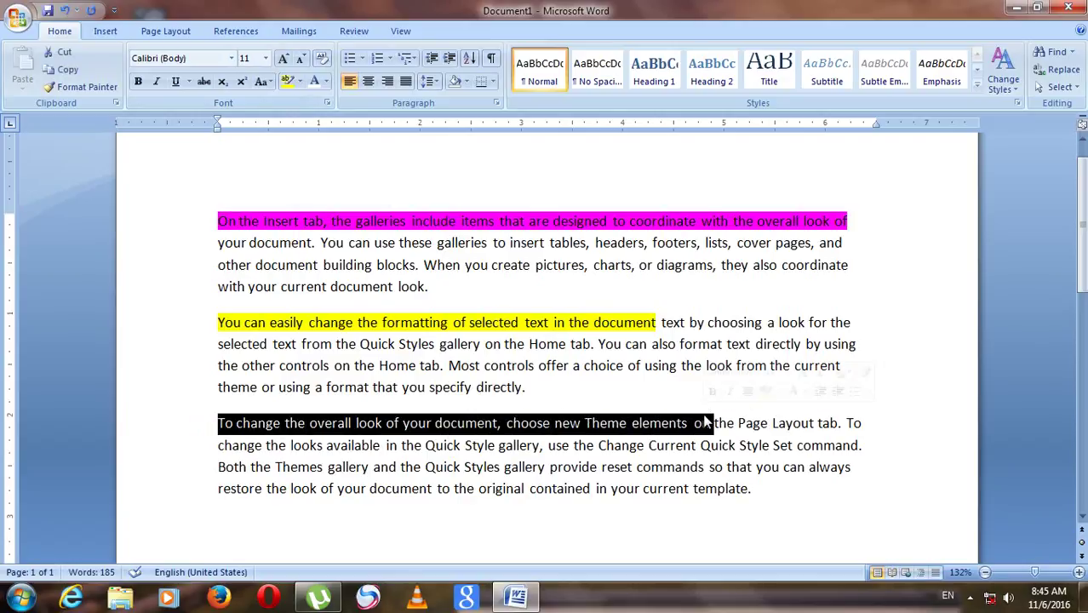
click(301, 82)
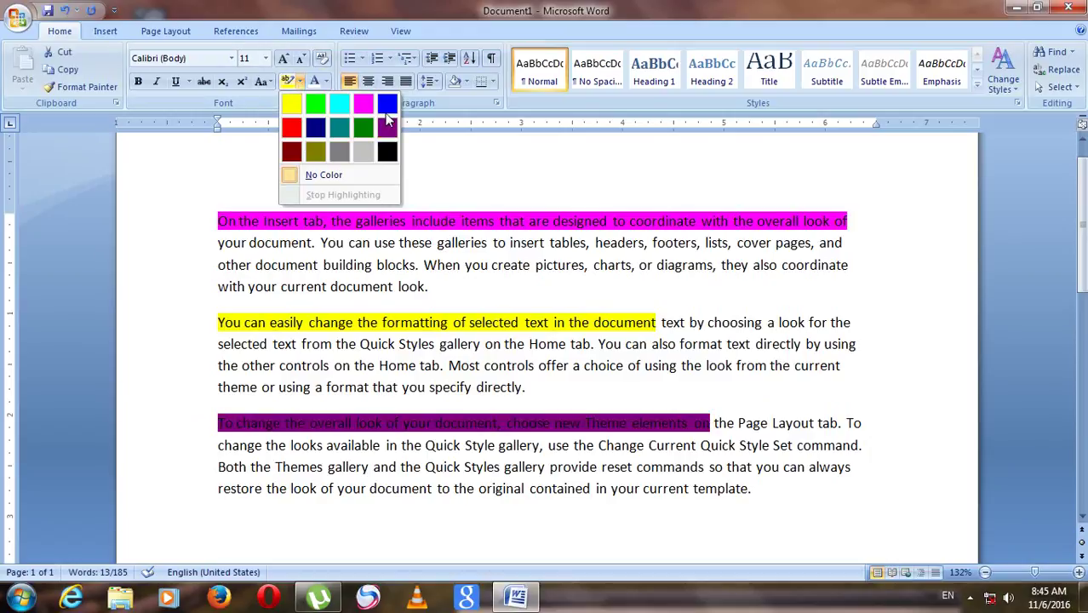
click(364, 127)
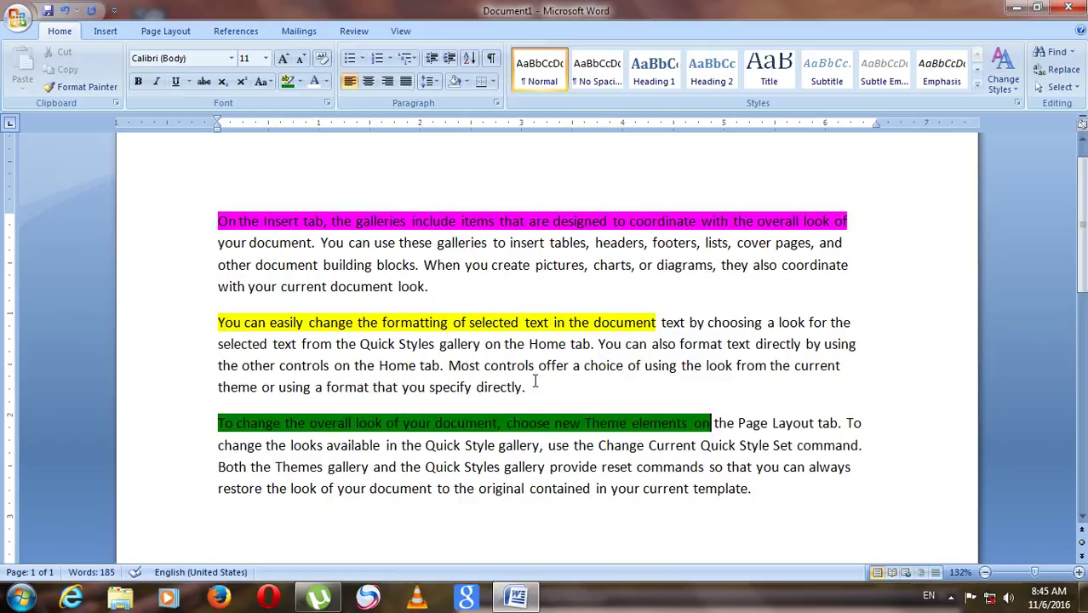
scroll(563, 324, down, 2)
scroll(563, 324, up, 1)
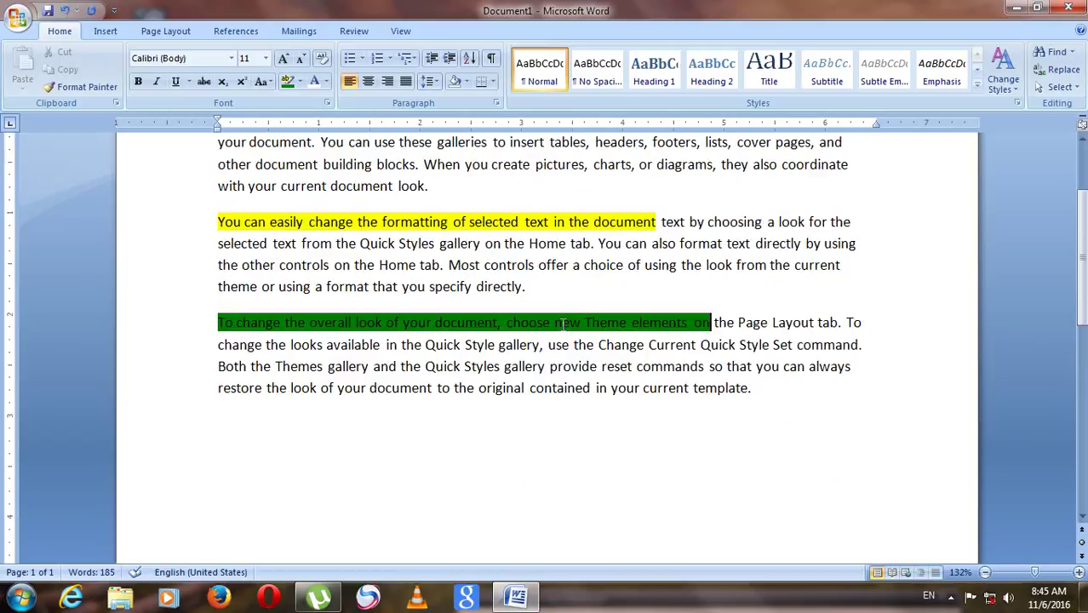
scroll(563, 326, up, 2)
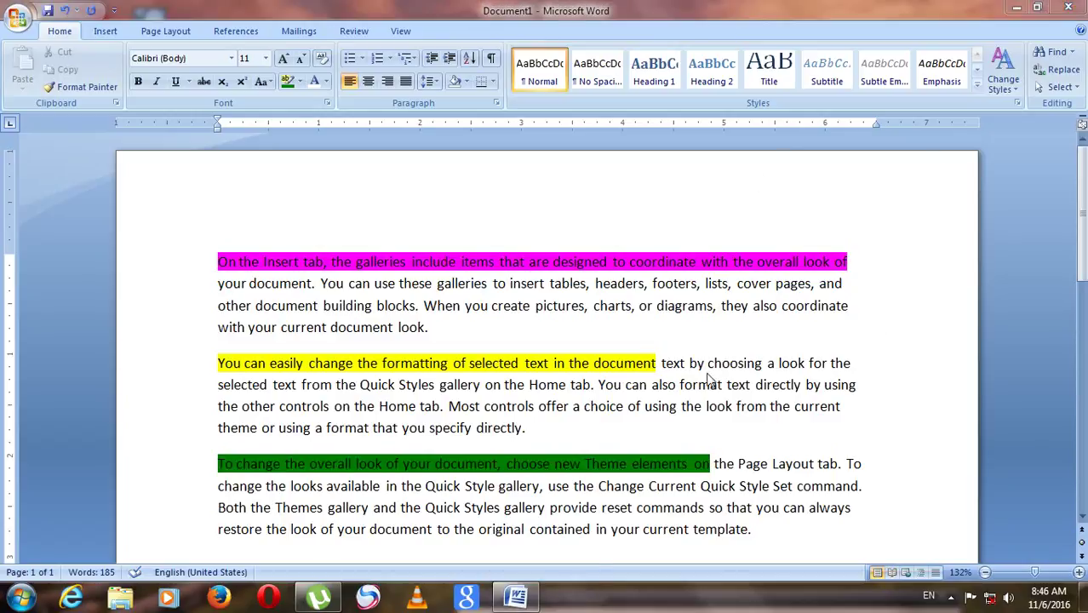
Close Word, saving the document as "On the Insert tab" in D: > h > photos > Prabas
click(1068, 10)
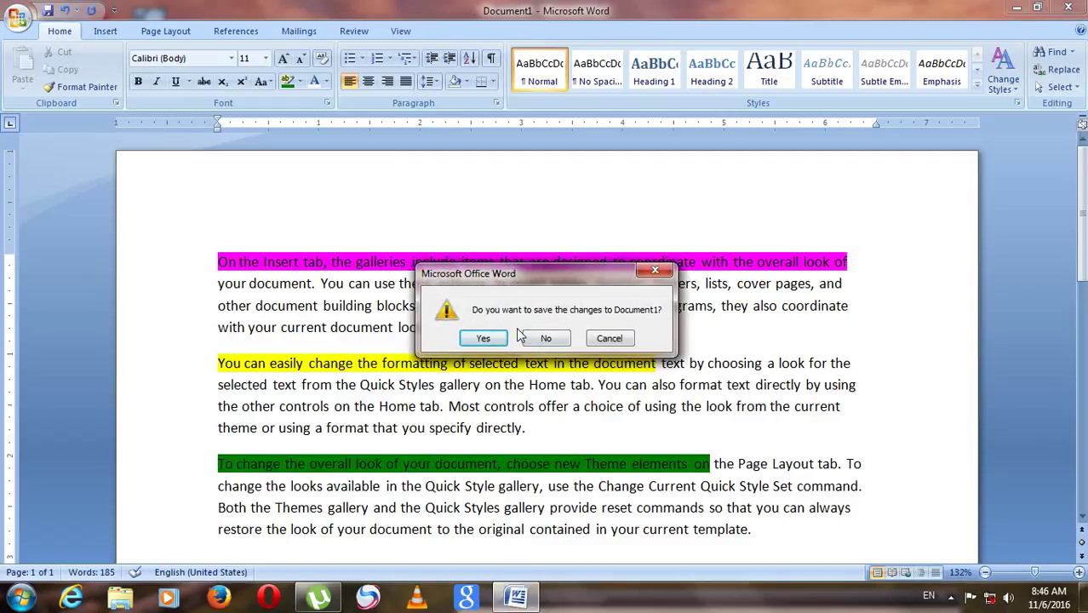
click(484, 338)
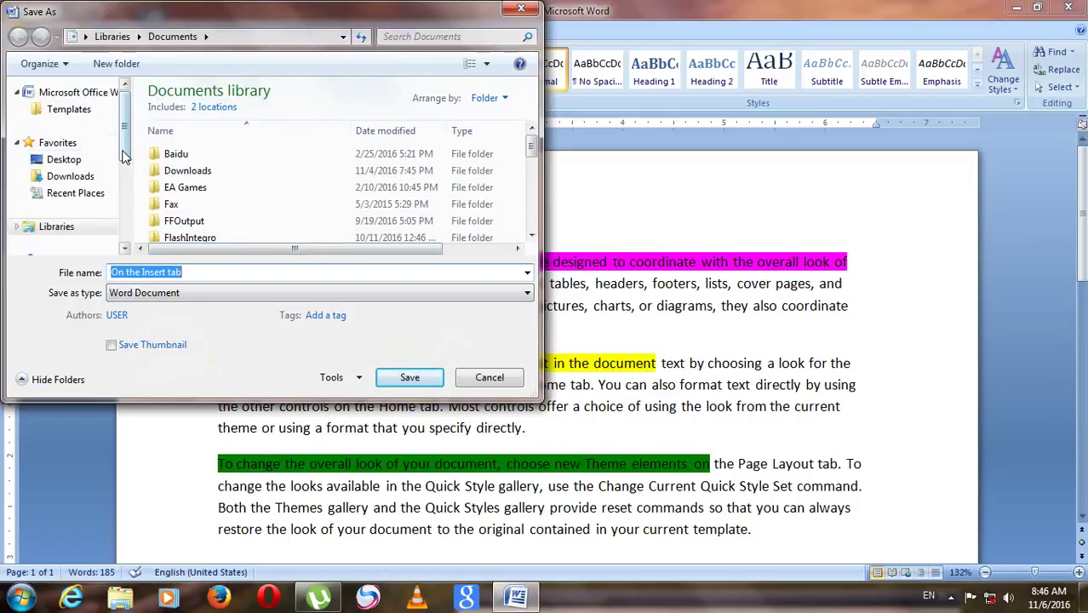
scroll(121, 153, down, 3)
click(75, 171)
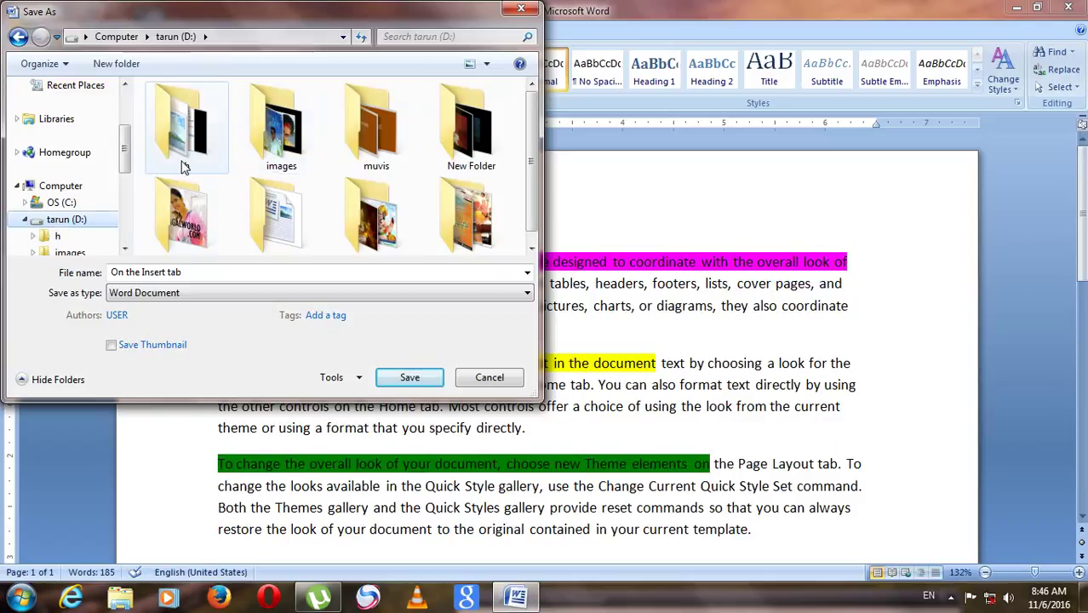
double_click(181, 166)
scroll(202, 225, down, 1)
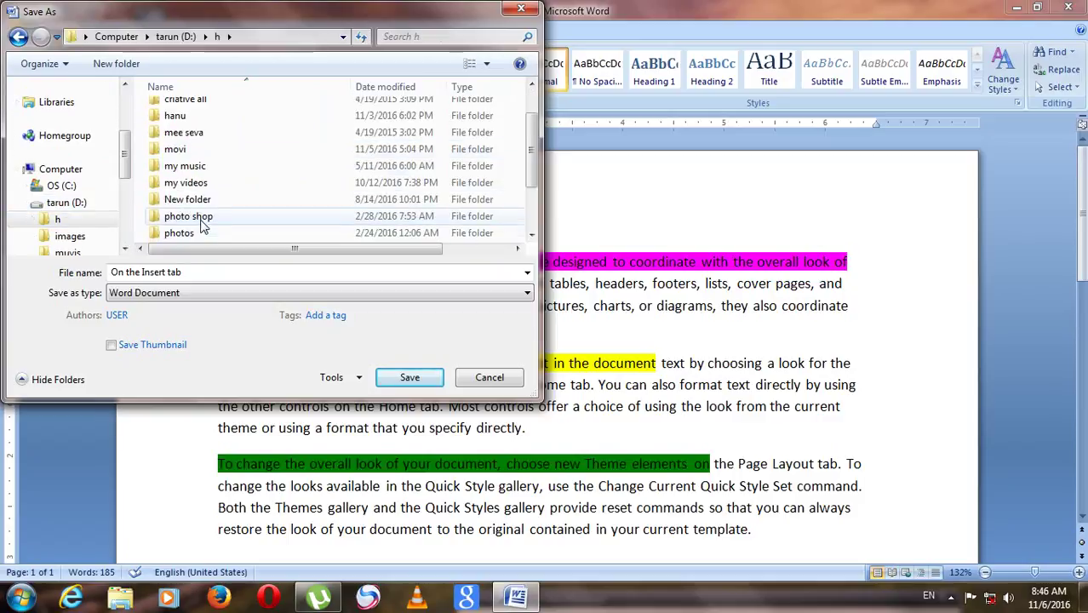
double_click(195, 231)
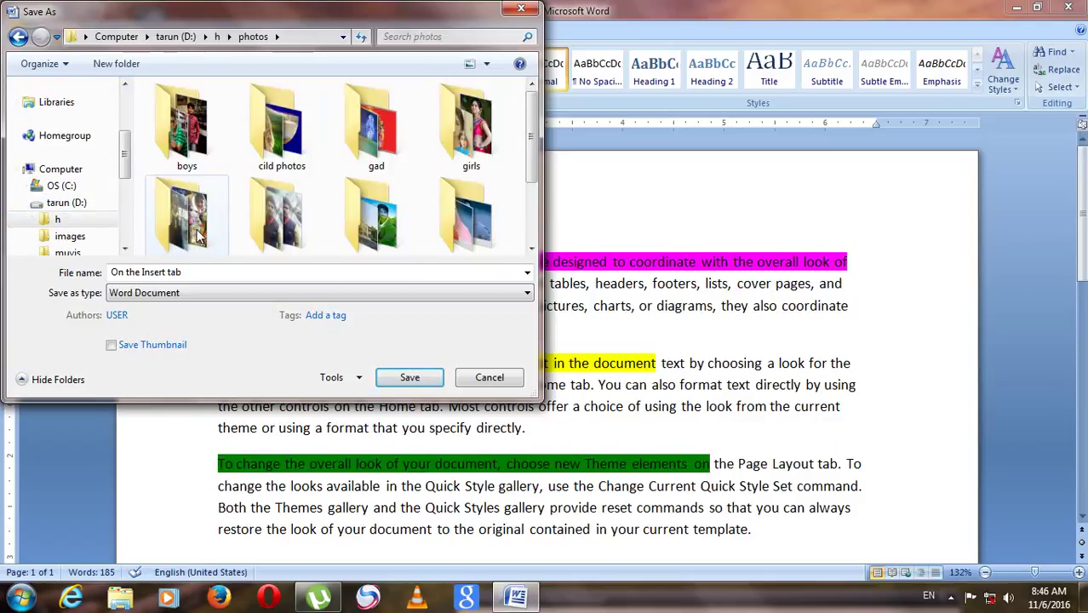
scroll(454, 241, down, 1)
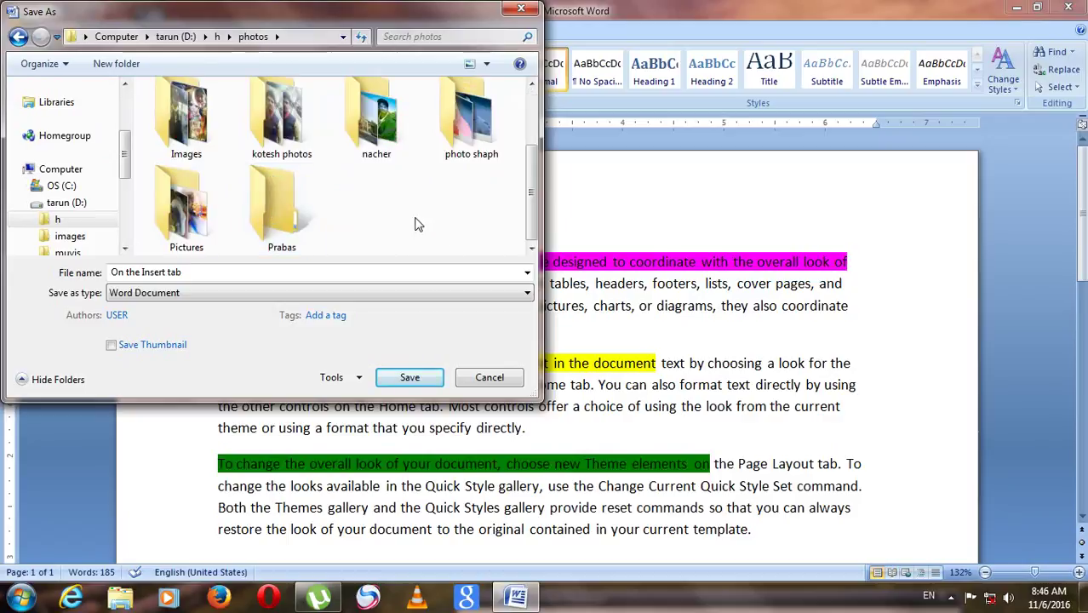
double_click(285, 212)
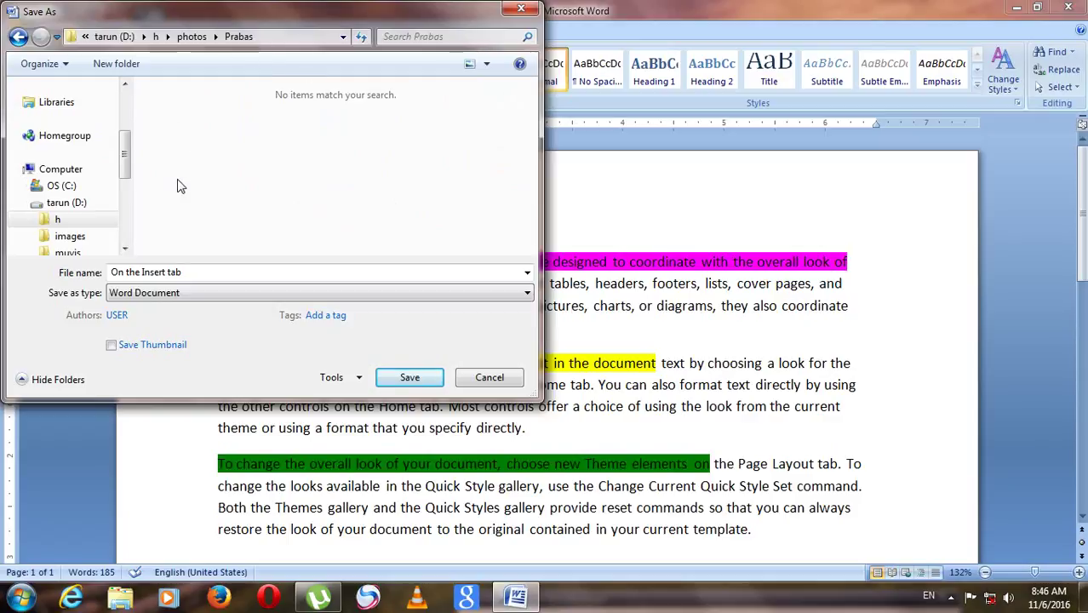
click(410, 379)
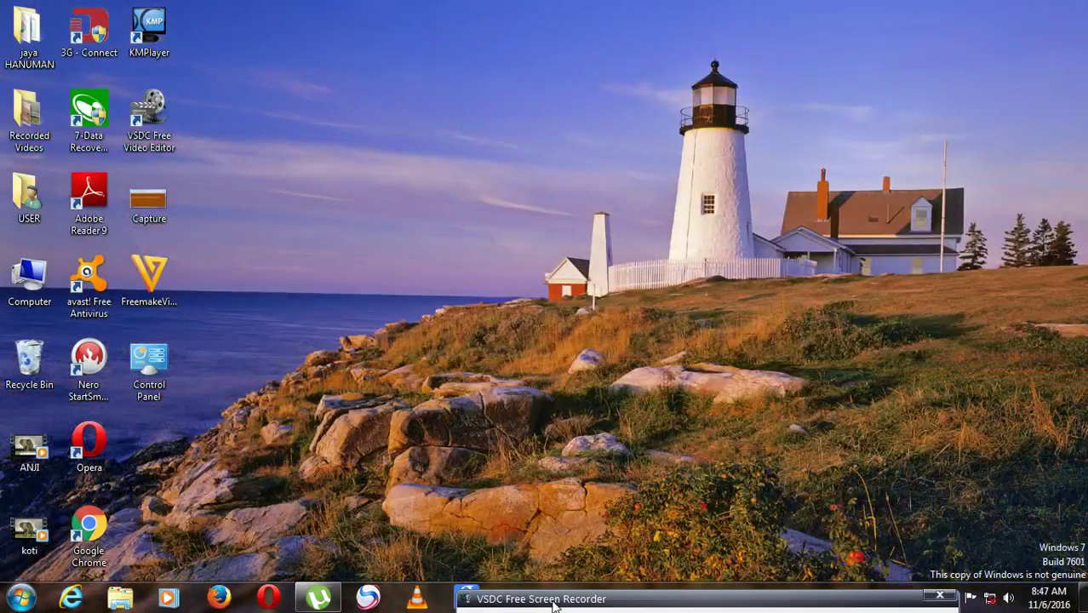
Restore the minimized VSDC recorder window and move it up onto the desktop
double_click(545, 599)
drag(568, 482, 568, 407)
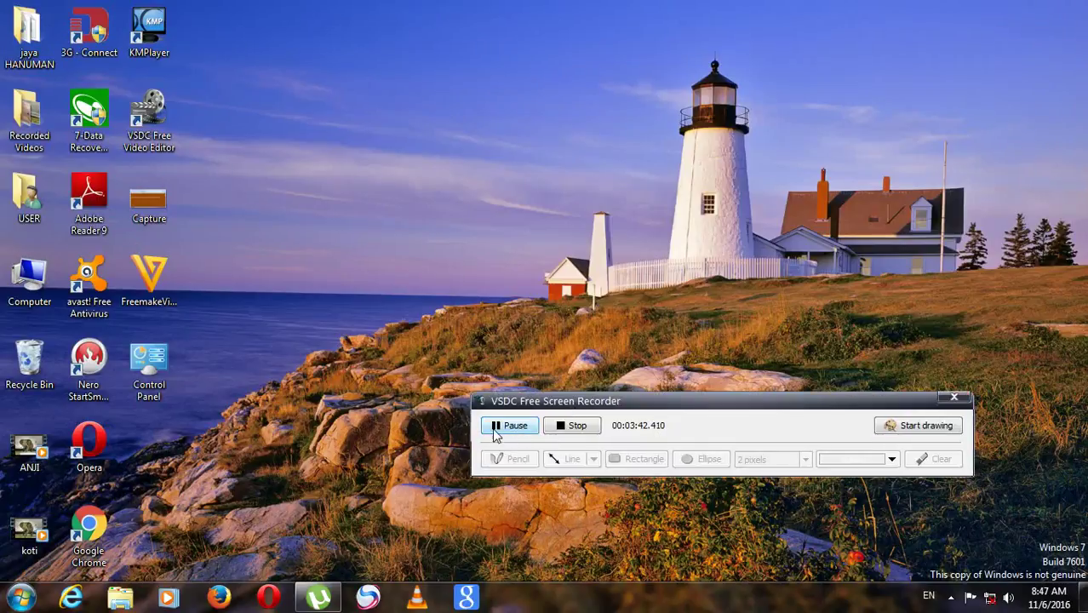